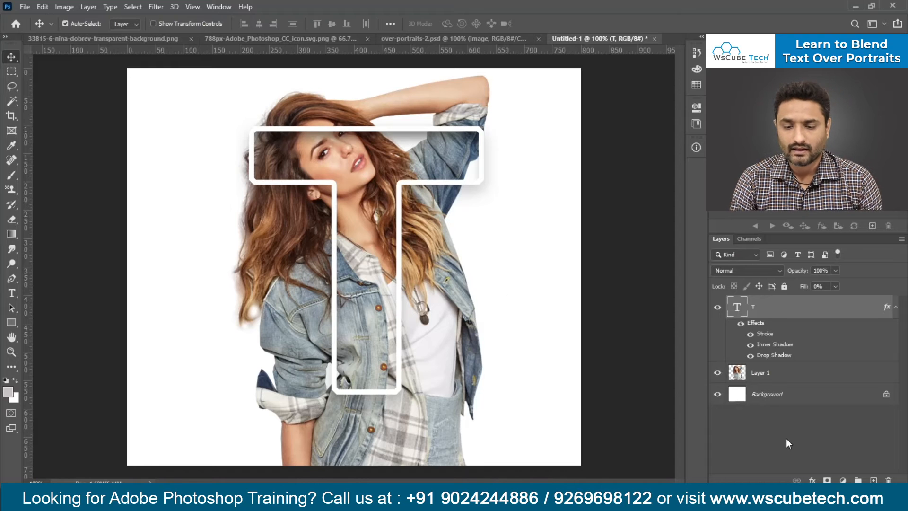
Mask the portrait on Layer 1 to the shape of the T by loading the letter's outline as a selection
ctrl+click(740, 310)
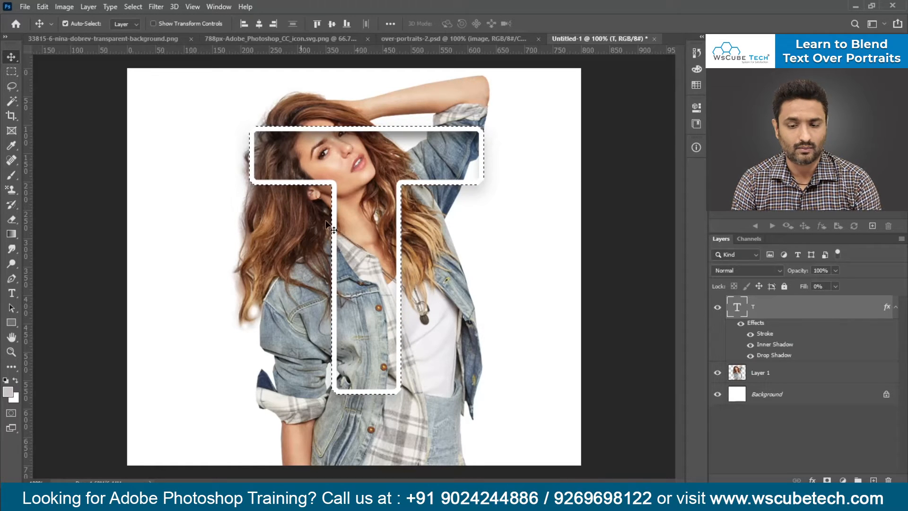
click(792, 380)
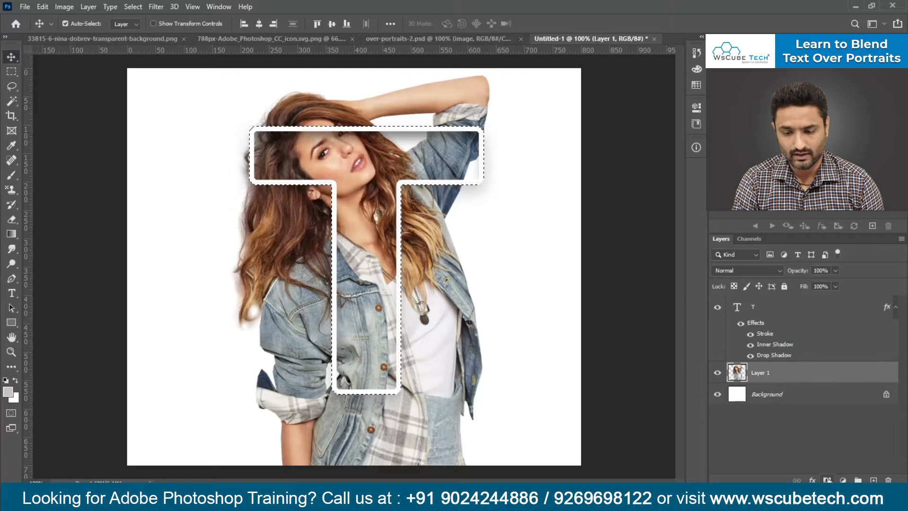
click(827, 479)
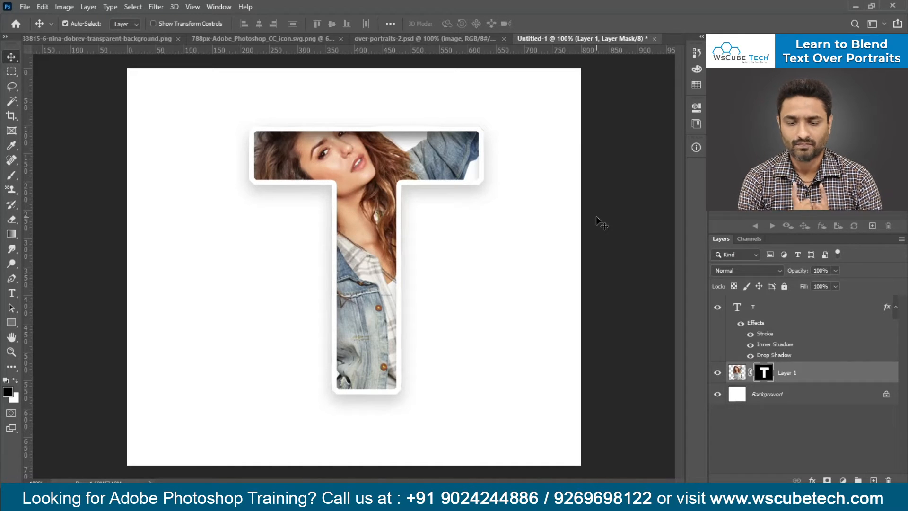
Convert the T text layer with its effects to a smart object and rasterize it into a plain layer
click(804, 308)
right_click(816, 309)
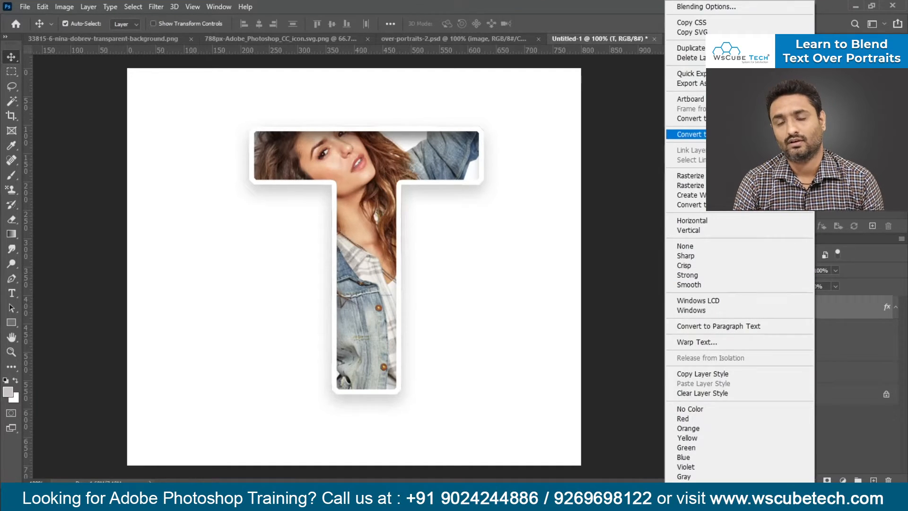
click(733, 134)
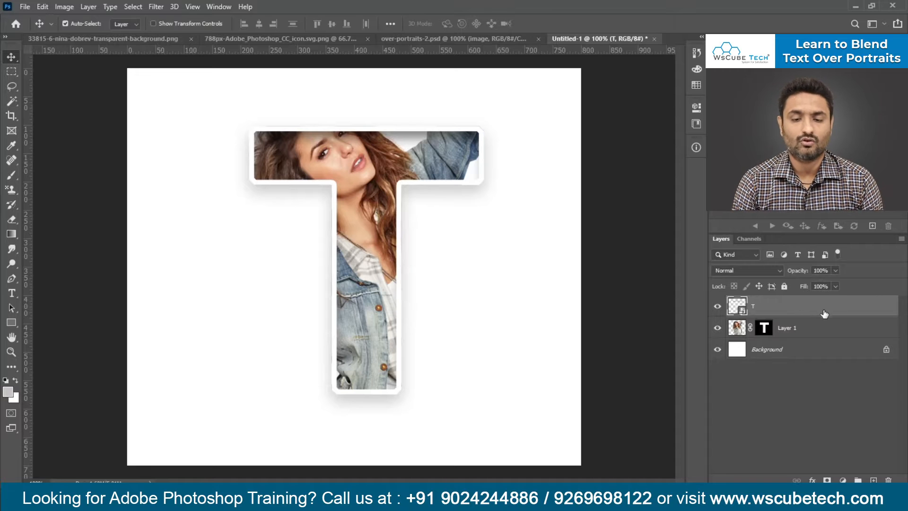
right_click(776, 308)
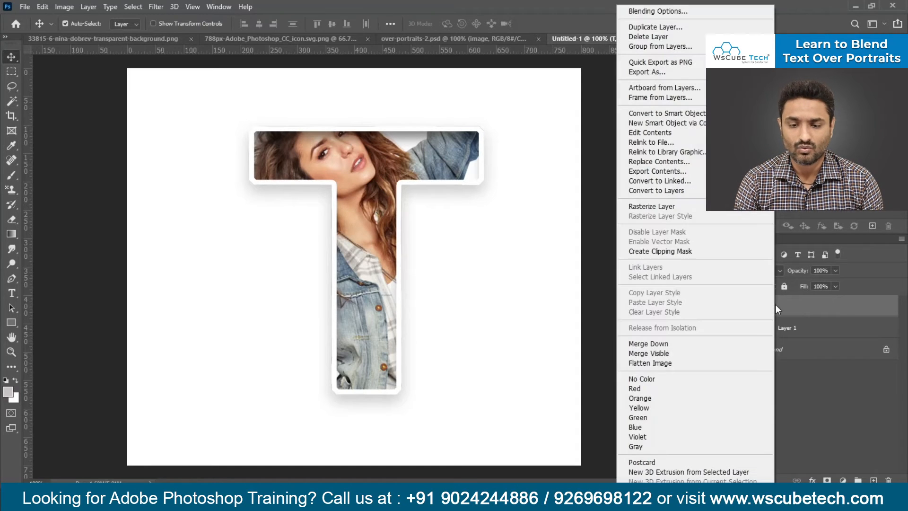
click(654, 206)
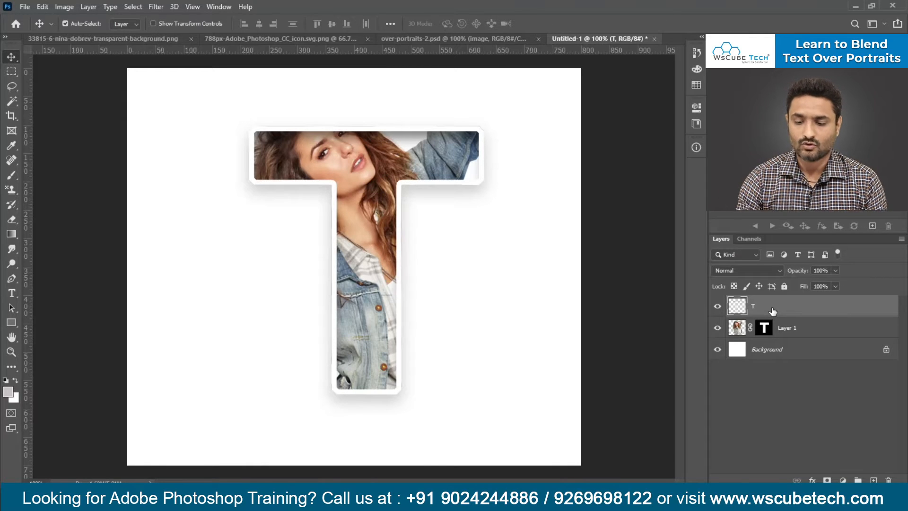
Add a layer mask to the T layer and brush black along the letter's upper edge to hide the border there
click(826, 479)
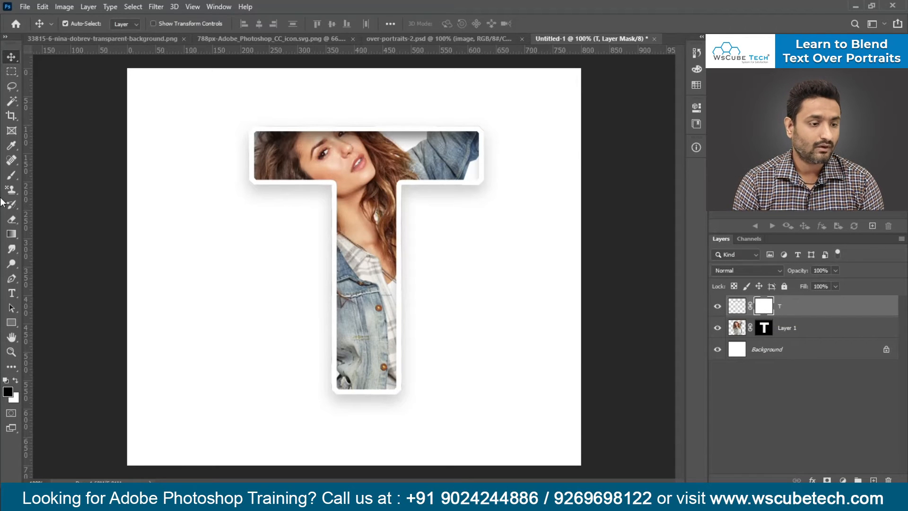
key(b)
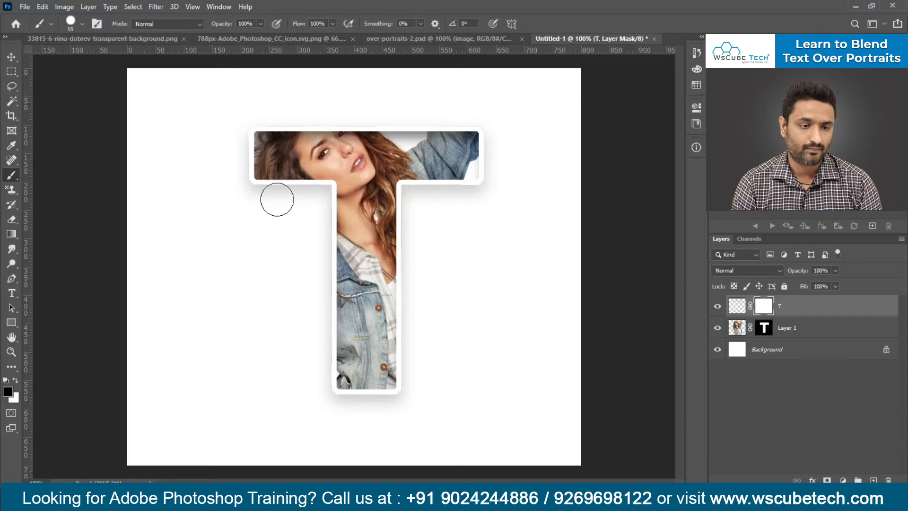
mouse_move(271, 130)
mouse_down()
mouse_move(438, 140)
mouse_move(463, 129)
mouse_move(274, 125)
mouse_move(270, 131)
mouse_move(285, 135)
mouse_move(437, 143)
mouse_move(293, 151)
mouse_move(283, 130)
mouse_up()
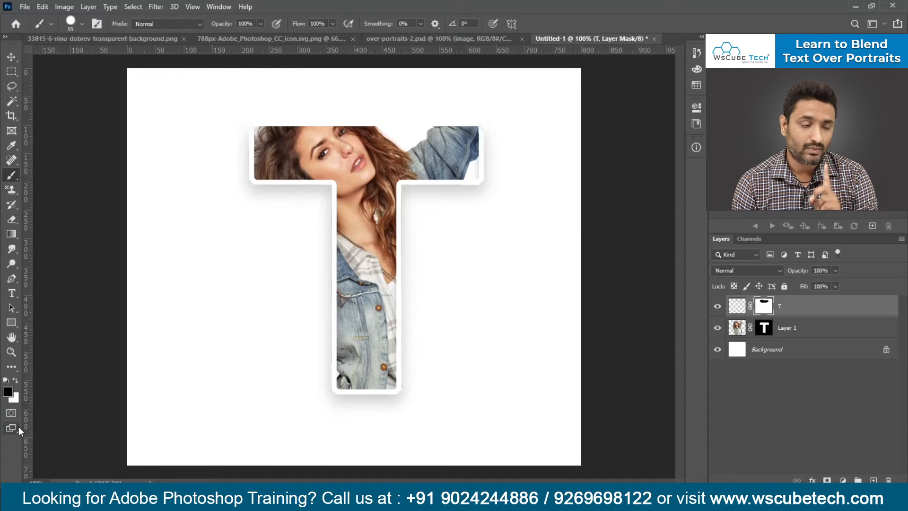
click(81, 24)
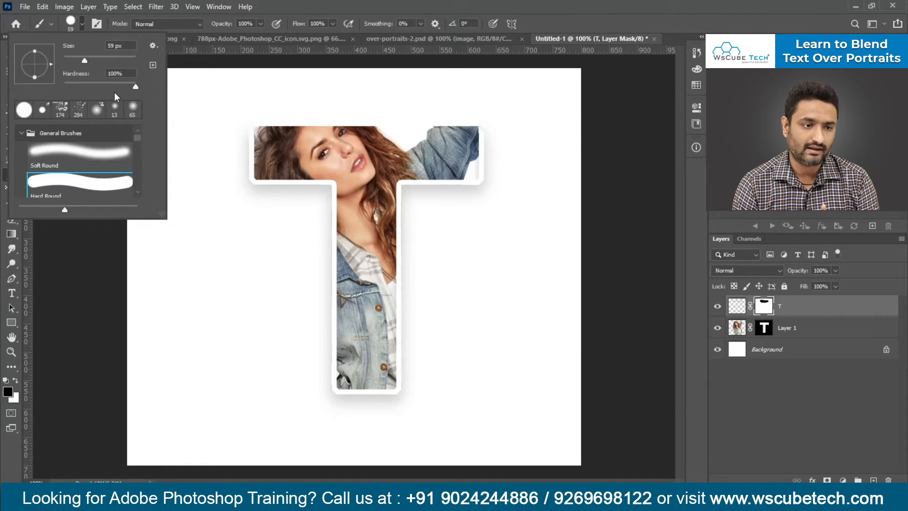
click(83, 24)
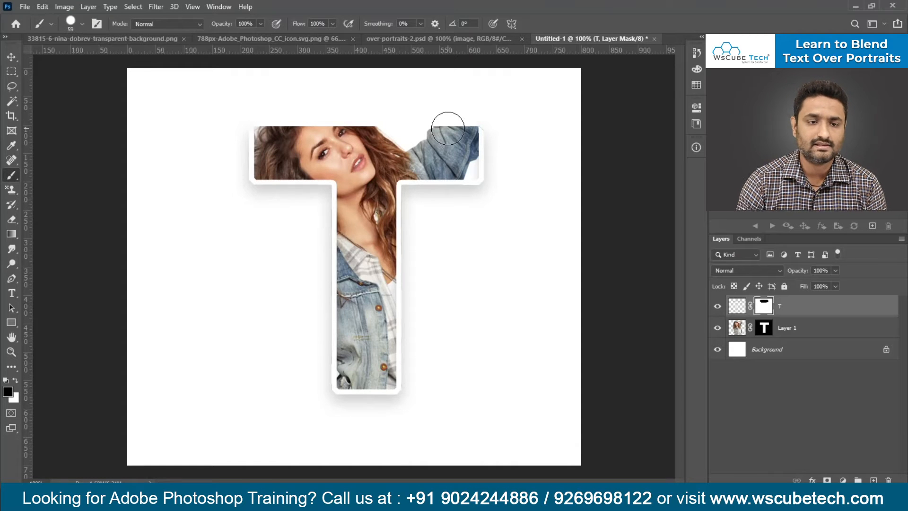
Paint white on Layer 1's mask above the T to reveal the woman's head, hair and raised arm, using over-portraits-2.psd as reference
click(413, 36)
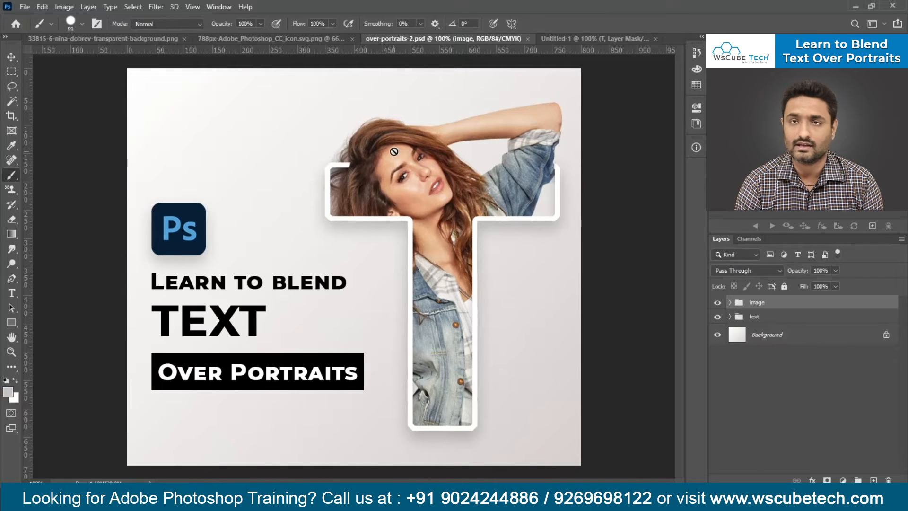
click(584, 38)
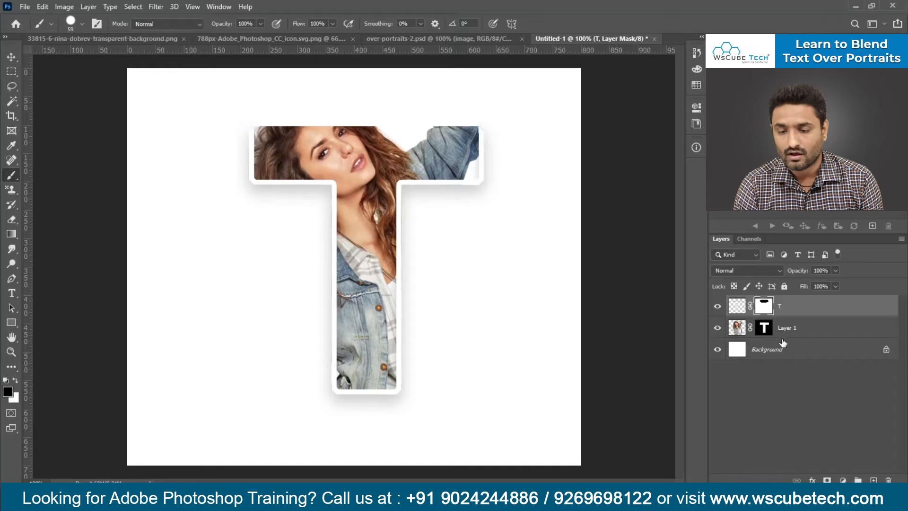
click(763, 327)
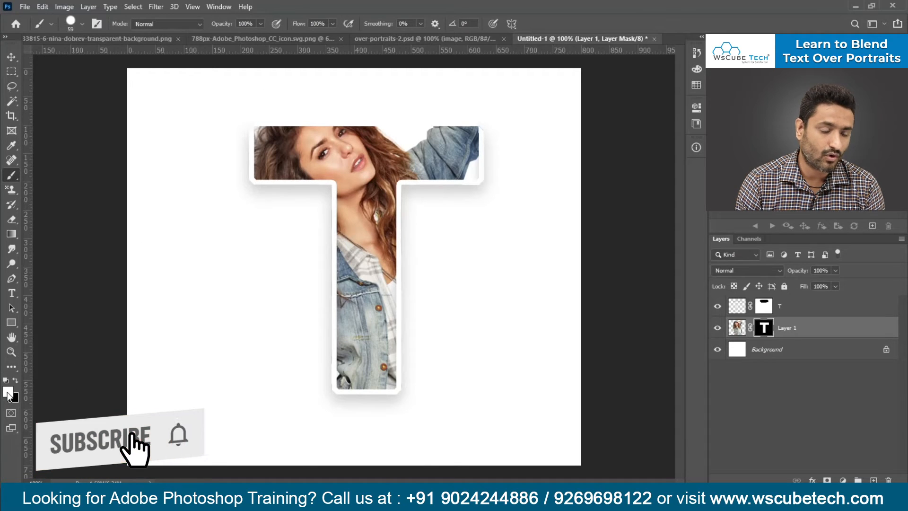
mouse_move(265, 134)
mouse_down()
mouse_move(295, 124)
mouse_move(432, 129)
mouse_move(486, 112)
mouse_move(329, 109)
mouse_move(462, 87)
mouse_move(233, 84)
mouse_move(476, 95)
mouse_move(342, 118)
mouse_up()
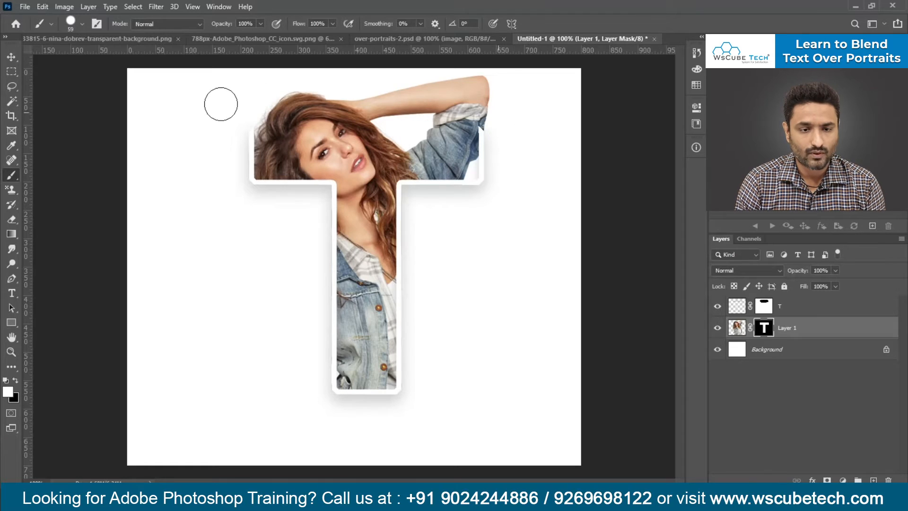
mouse_move(502, 77)
mouse_down()
mouse_move(466, 100)
mouse_move(478, 115)
mouse_move(322, 105)
mouse_move(288, 111)
mouse_move(270, 94)
mouse_up()
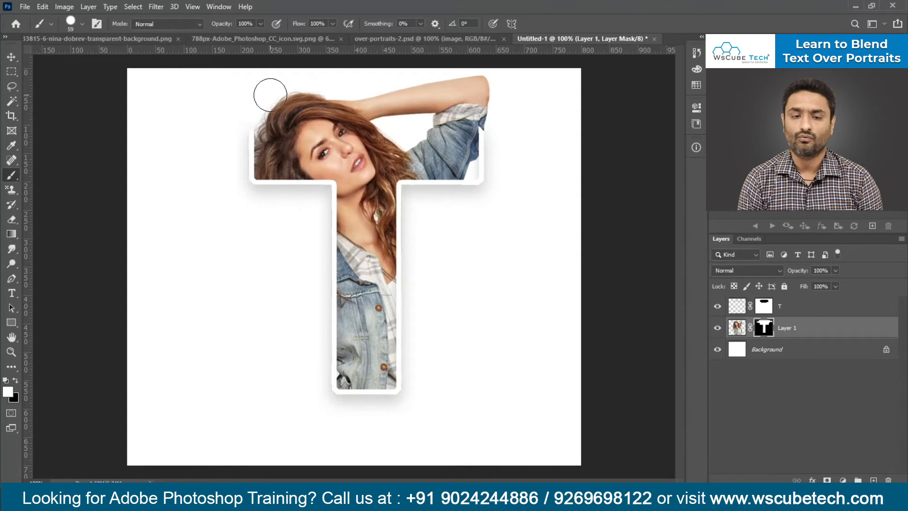
key(ctrl+plus)
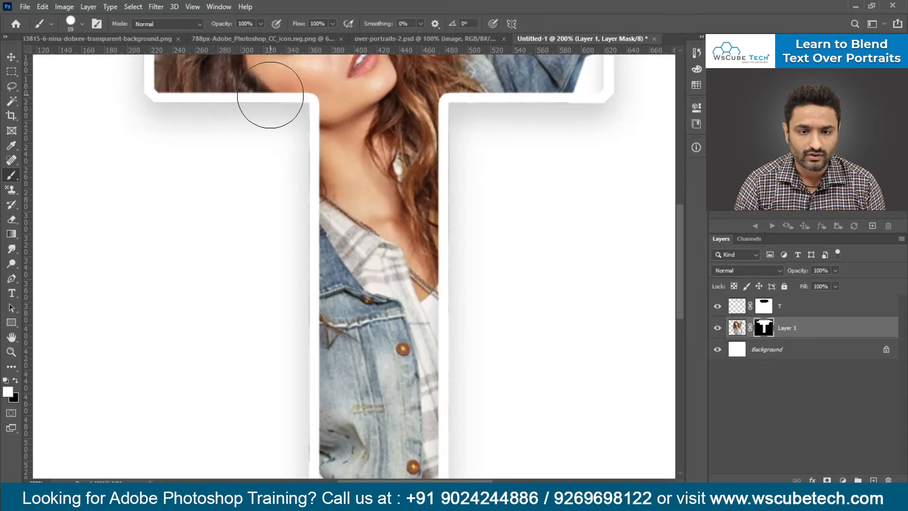
drag(474, 118, 389, 260)
key(ctrl+minus)
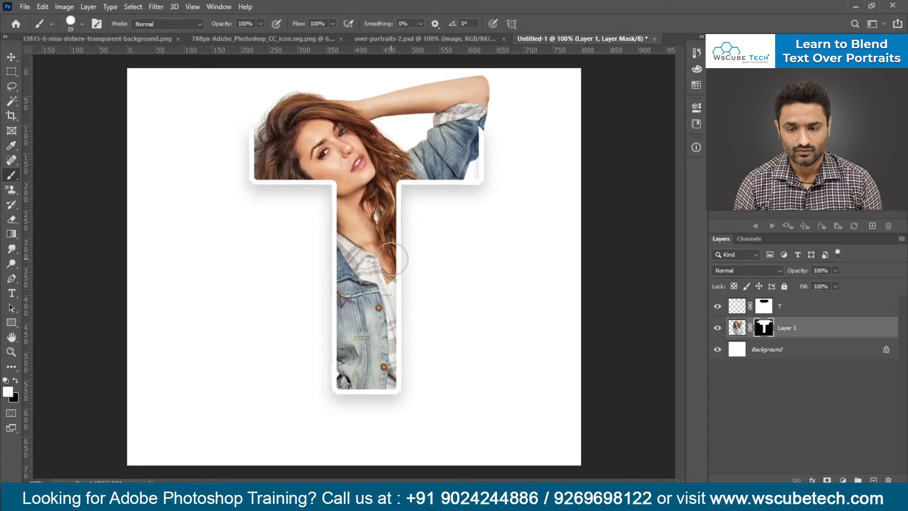
Paint black on the T layer's mask at the crossbar's upper-right corner to hide the border overlapping the denim sleeve
click(771, 306)
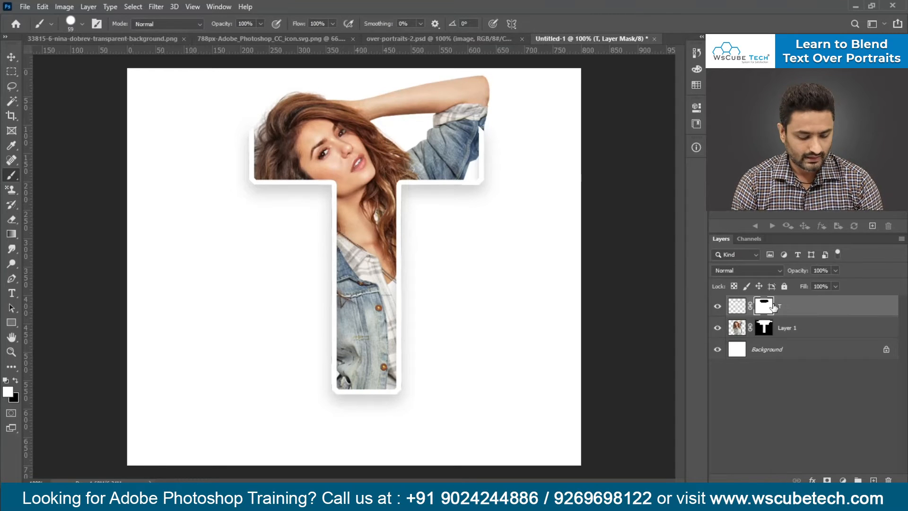
click(15, 381)
click(475, 135)
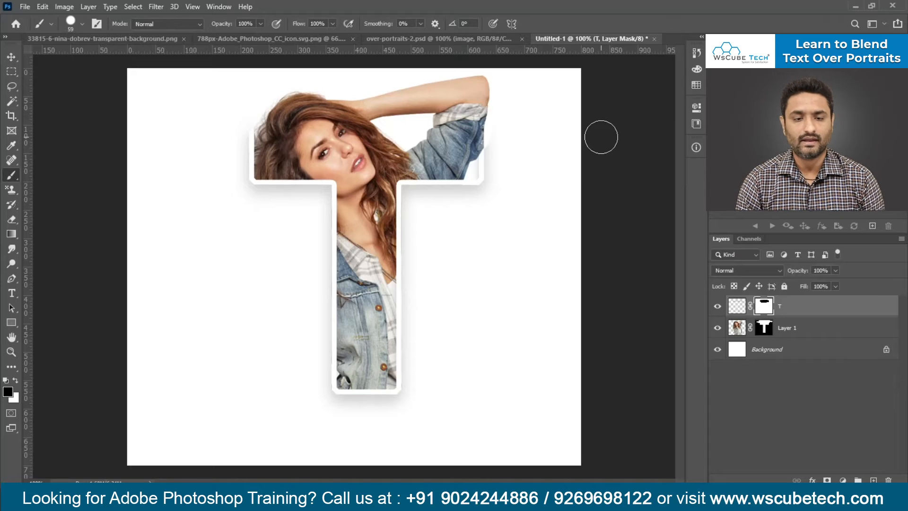
key(ctrl+plus)
scroll(571, 277, up, 3)
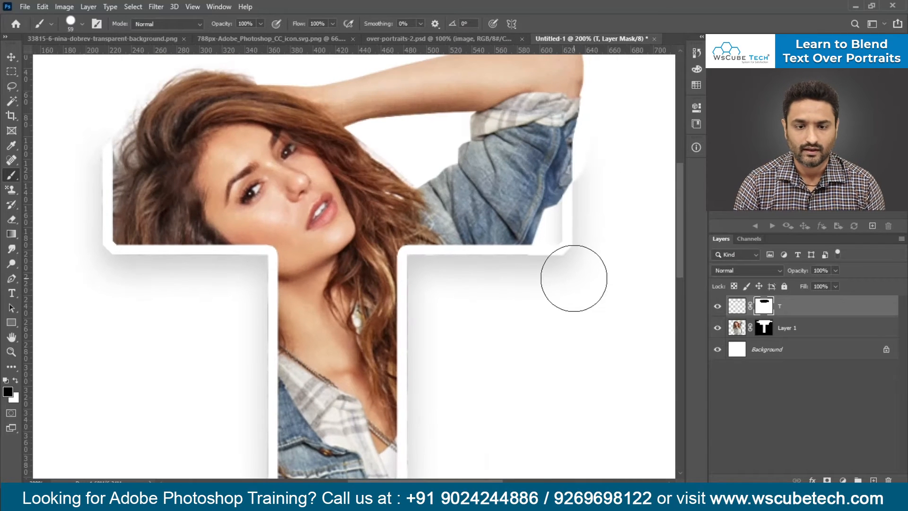
key(ctrl+minus)
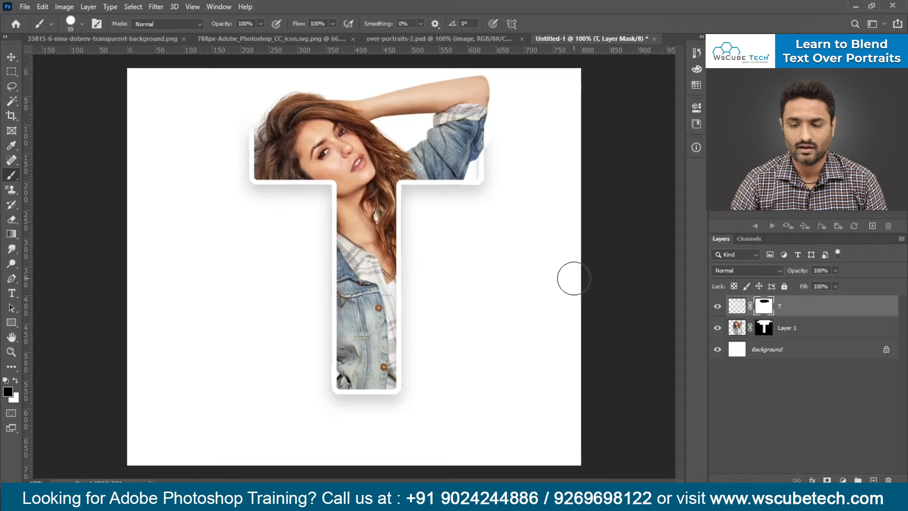
Group the T layer and Layer 1 under the name "image" and switch to the Move tool
ctrl+click(785, 326)
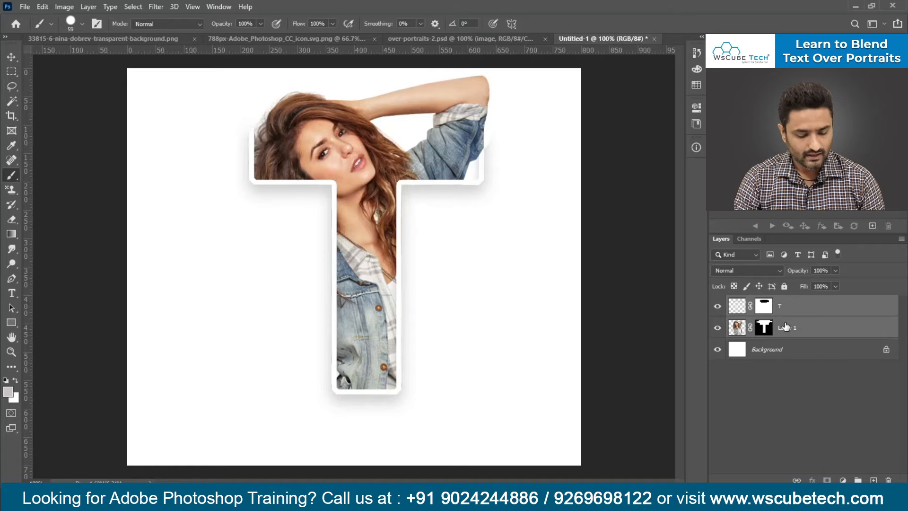
key(ctrl+f)
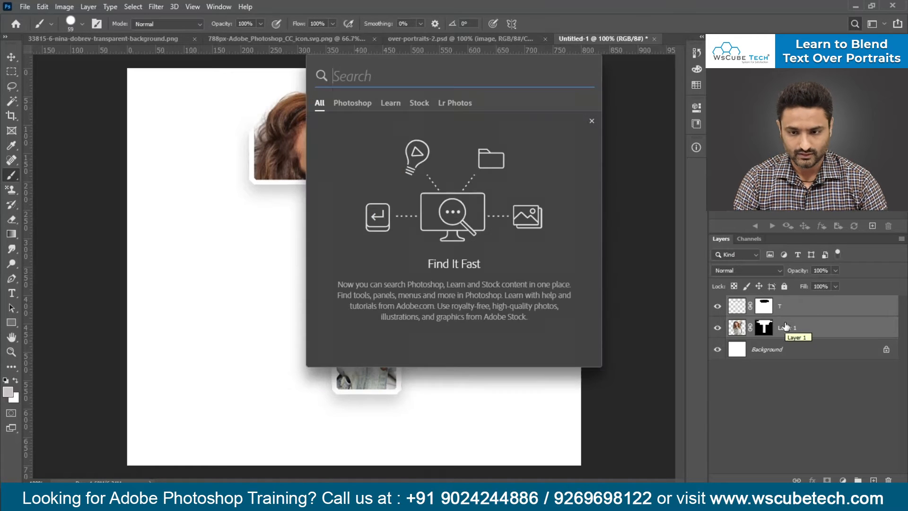
key(Escape)
key(ctrl+g)
double_click(764, 301)
text(image)
key(Return)
key(v)
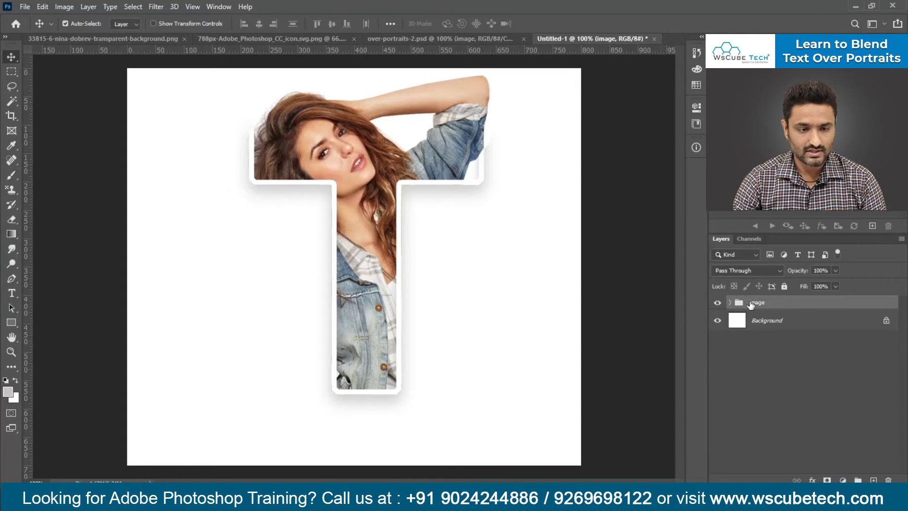
Try to move the T artwork freehand on the canvas, adjusting the Move tool's Auto-Select option
mouse_move(376, 228)
mouse_down()
mouse_move(429, 262)
mouse_move(63, 40)
mouse_up()
click(130, 25)
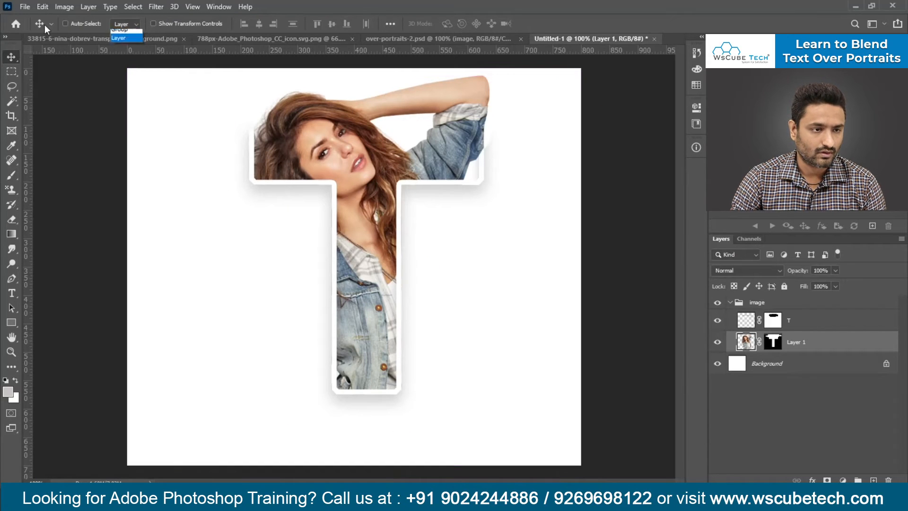
click(68, 23)
click(121, 27)
click(127, 34)
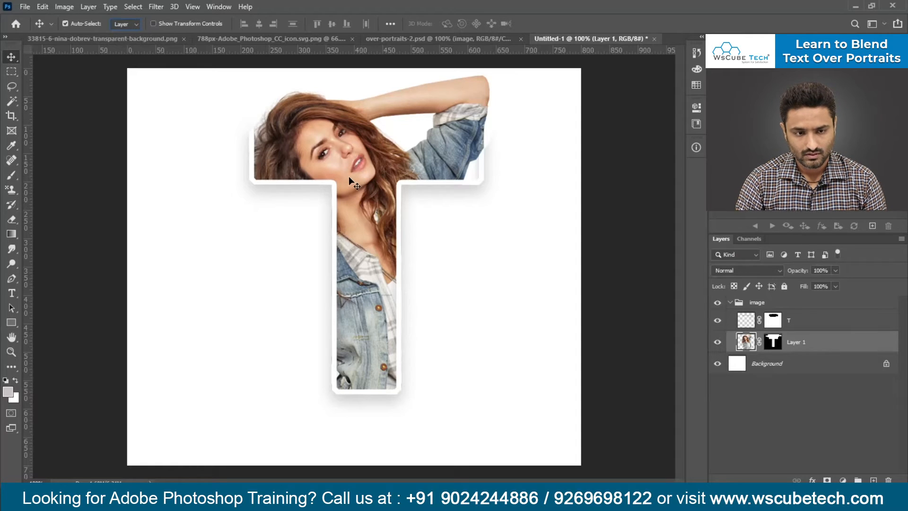
click(731, 302)
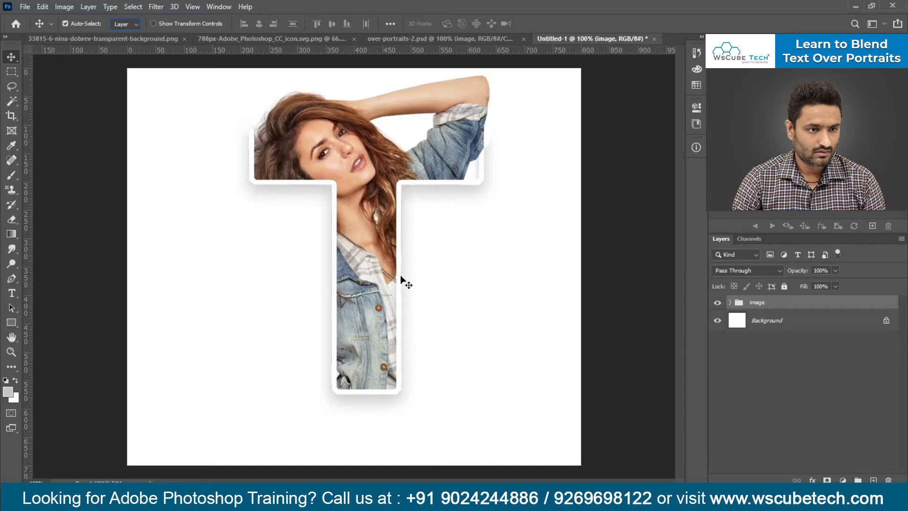
drag(314, 142, 397, 211)
key(ctrl+z)
Nudge the collapsed image group about 120 px to the right and 60 px down on the canvas
click(735, 303)
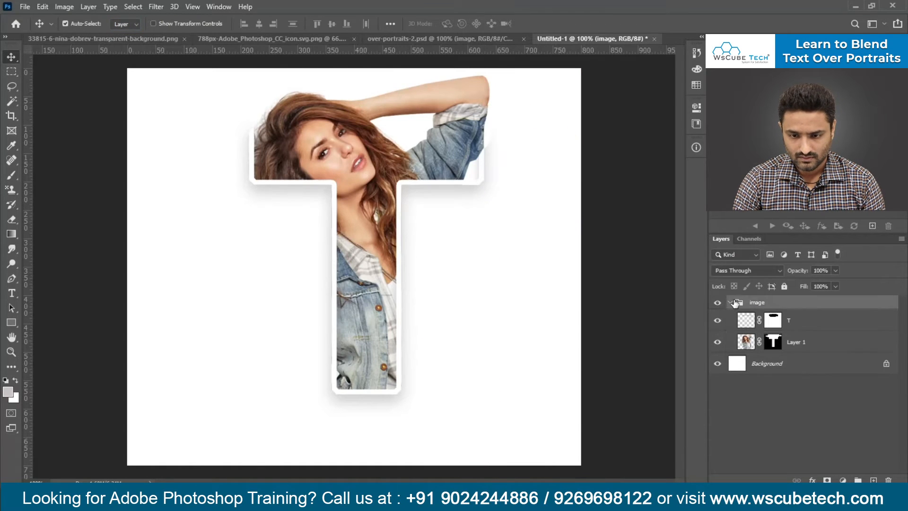
click(729, 303)
key(shift+Right)
key(shift+Right)
key(shift+Right)
key(shift+Right)
key(shift+Right)
key(shift+Right)
key(shift+Right)
key(shift+Right)
key(shift+Right)
key(shift+Right)
key(shift+Right)
key(shift+Right)
key(shift+Right)
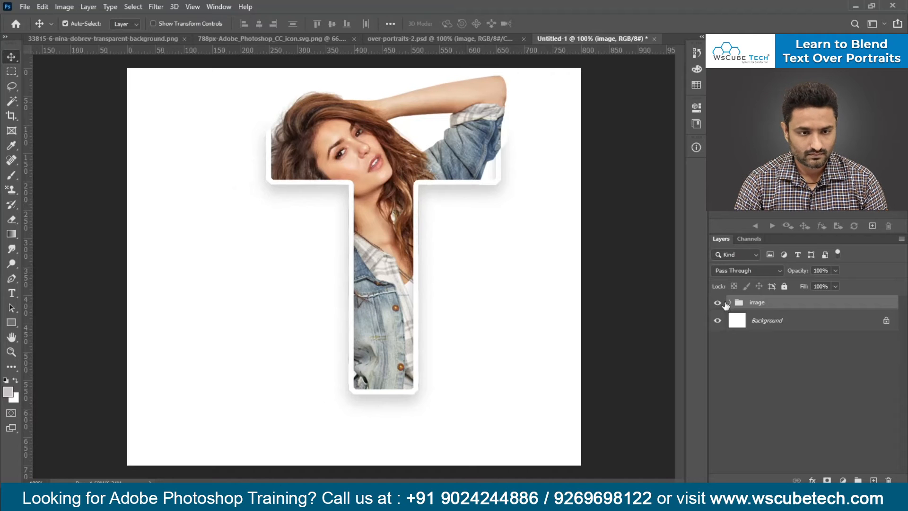
key(shift+Down)
key(shift+Down)
key(shift+Down)
key(shift+Down)
key(shift+Down)
key(shift+Left)
key(shift+Down)
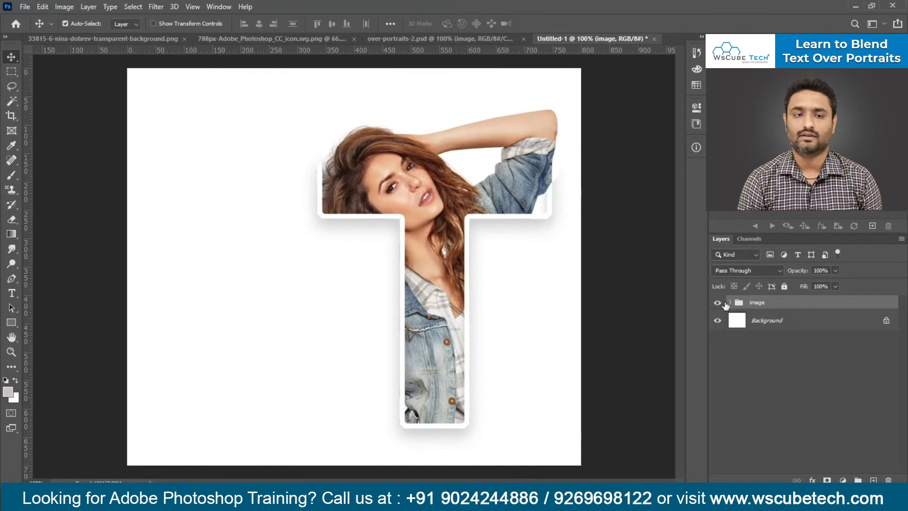
Switch to the over-portraits-2.psd reference document
click(430, 38)
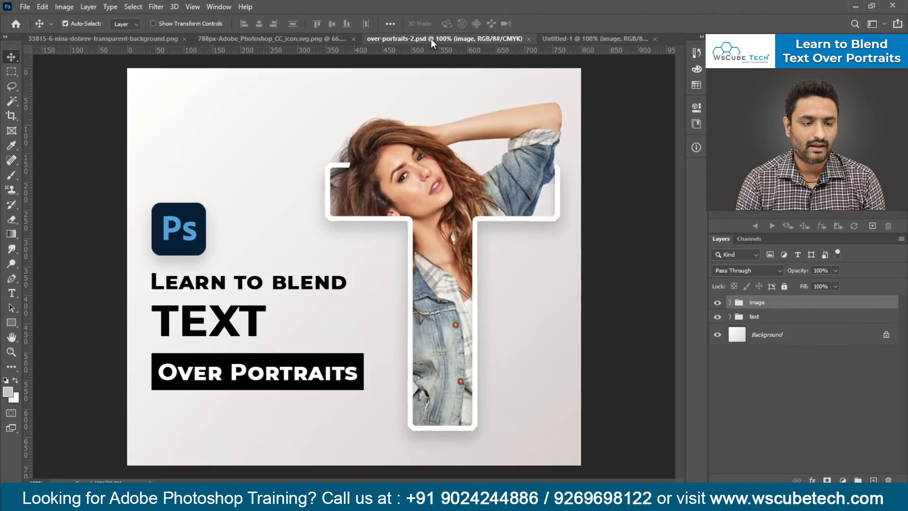